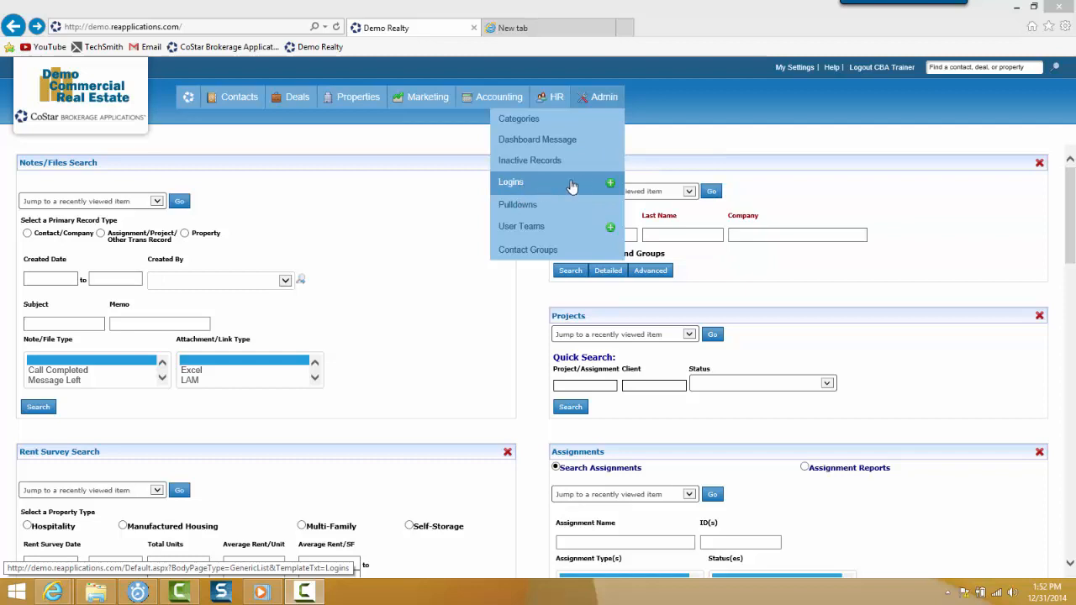
Start a new login record and link it to the contact found by searching the person's first and last name
click(612, 185)
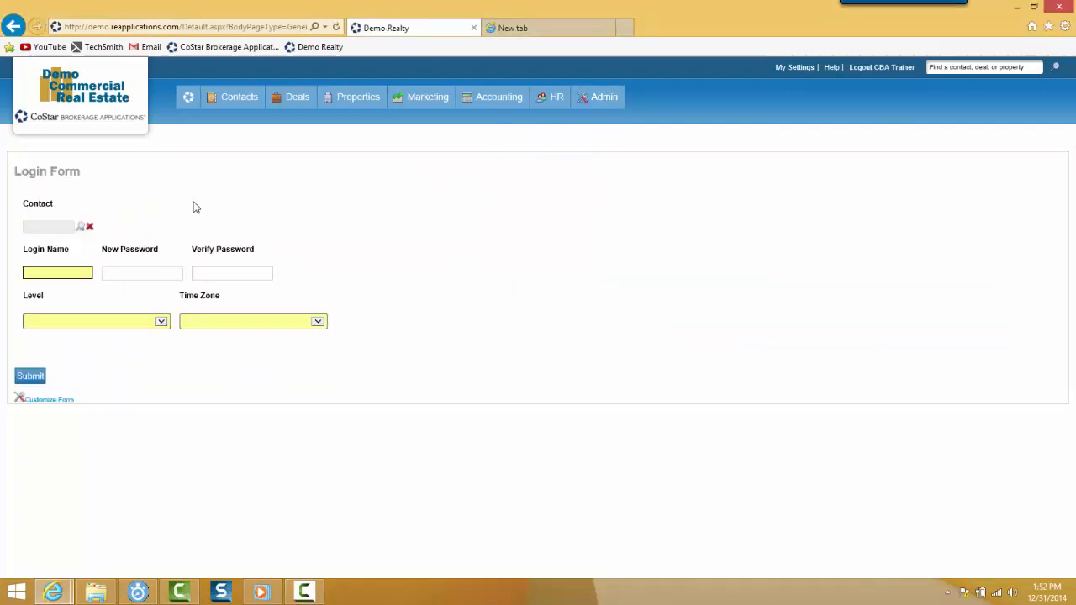
click(81, 228)
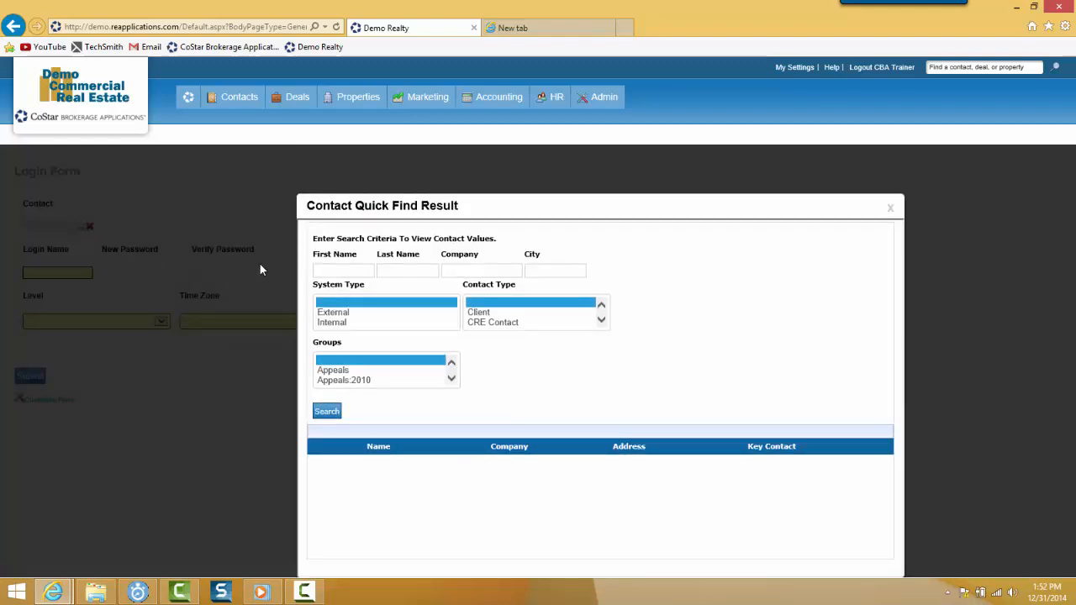
click(332, 272)
key(Tab)
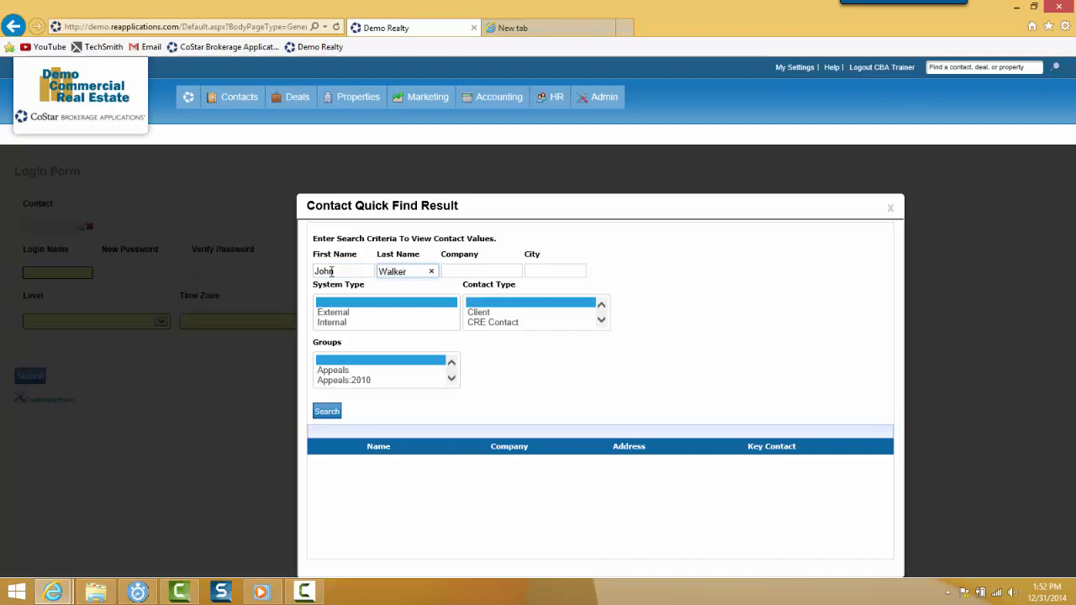
click(331, 412)
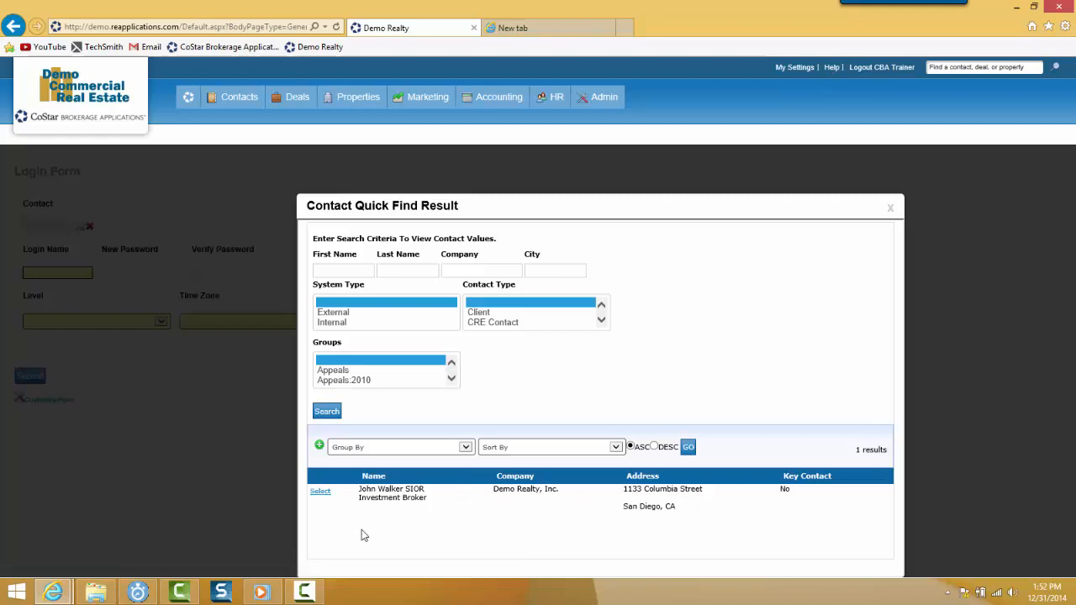
click(321, 493)
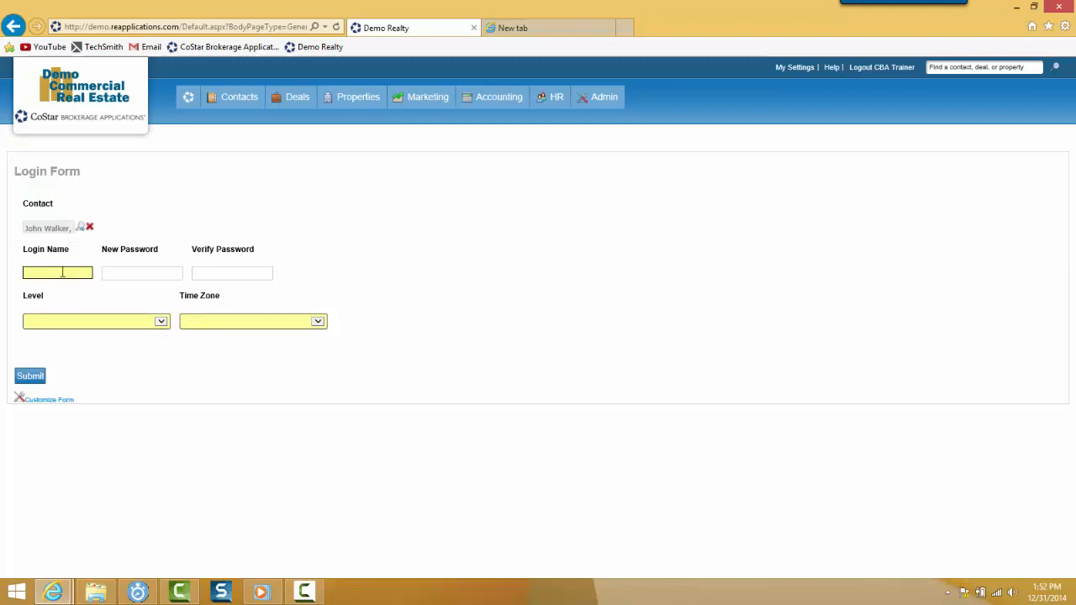
Enter the user's login name, then fill in the new password and its verification
click(62, 271)
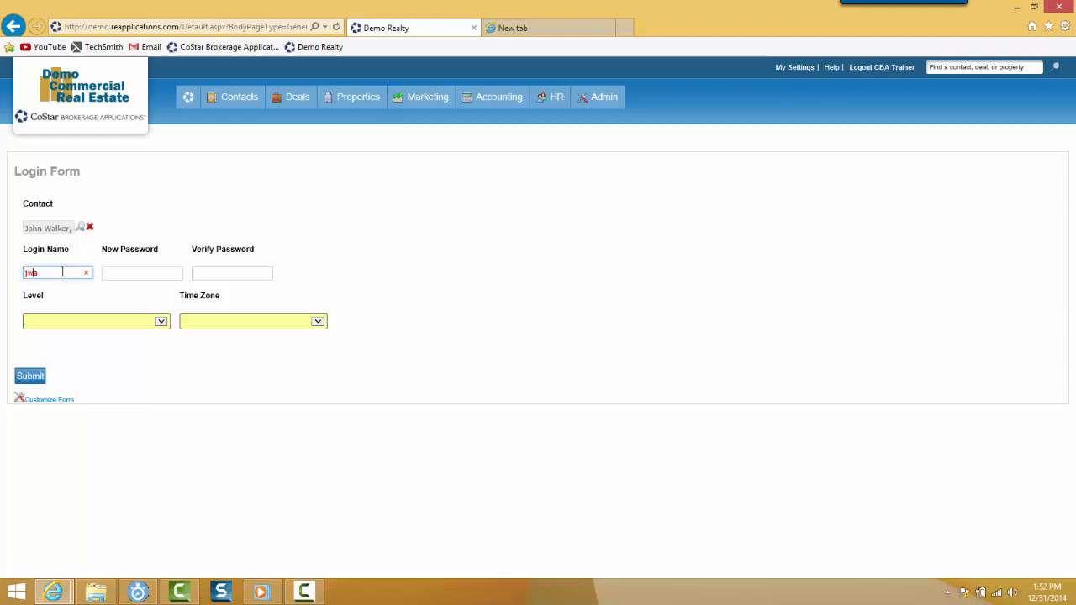
click(107, 274)
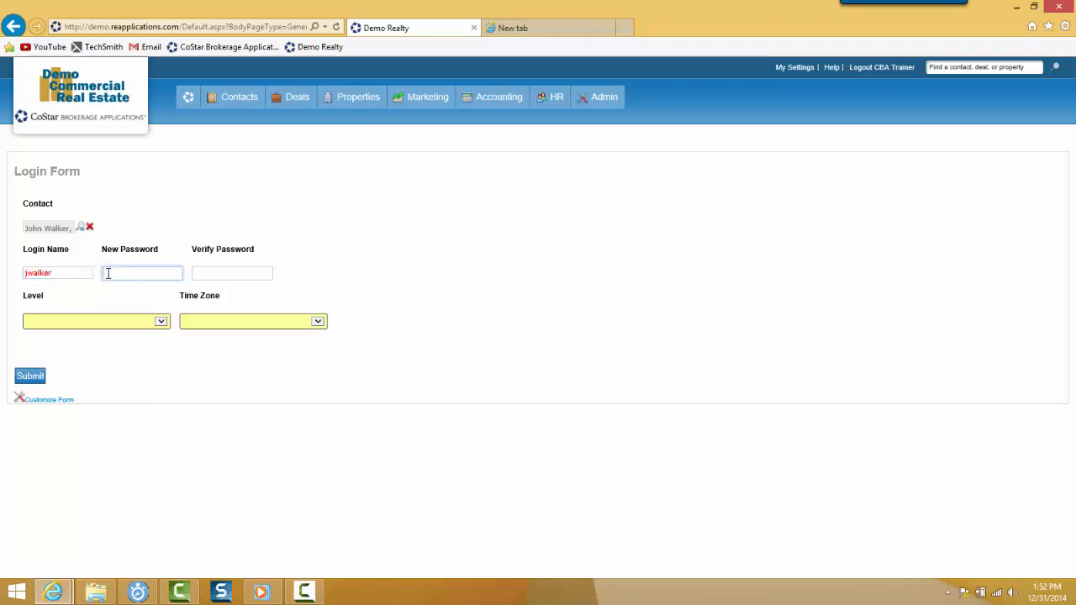
text(123456)
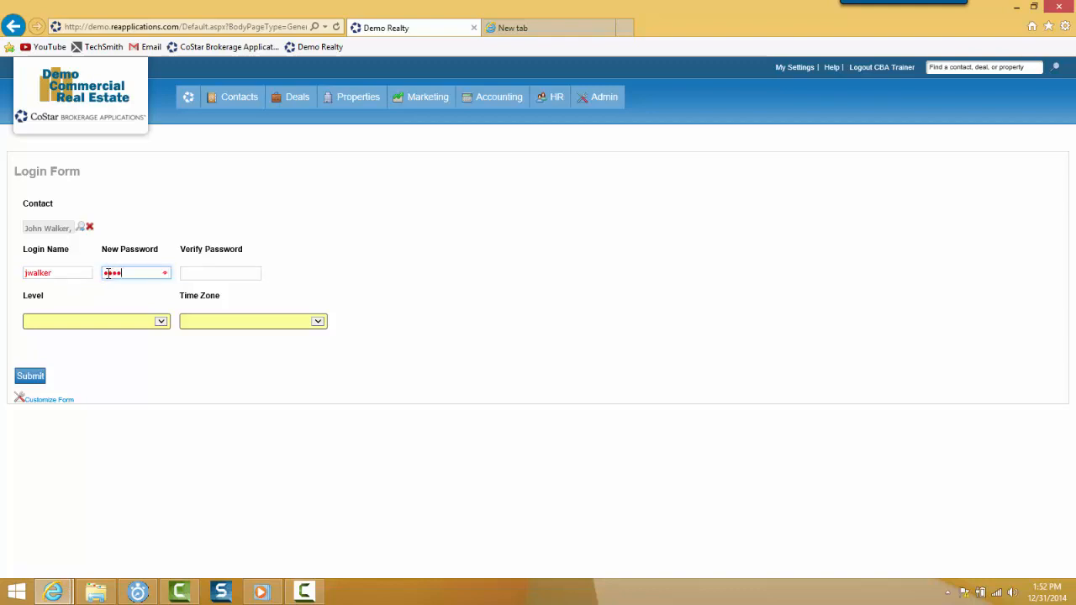
click(231, 276)
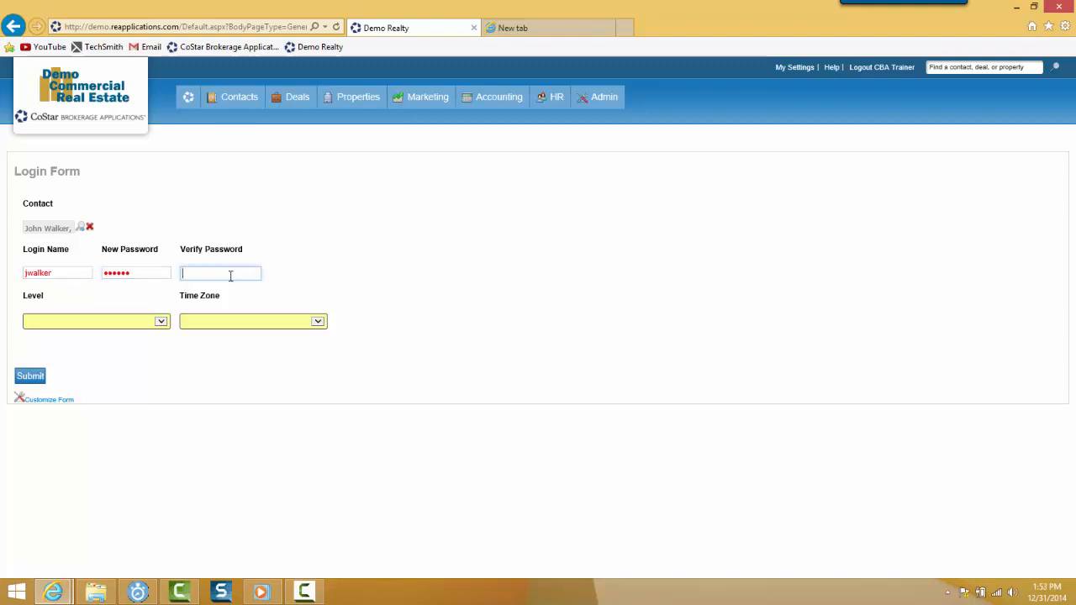
text(123456)
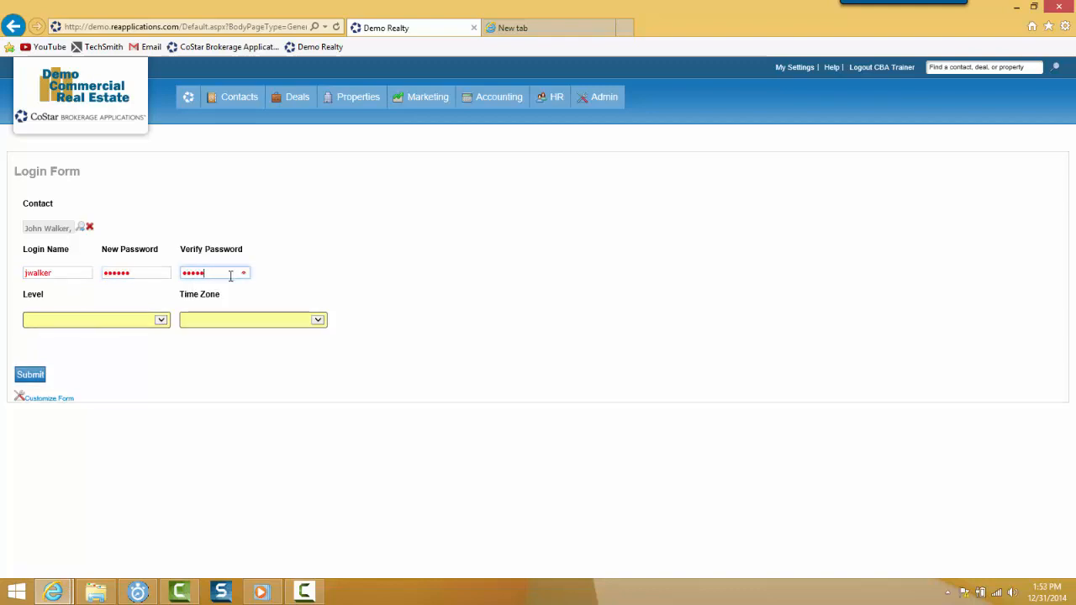
Set the level to Local User and the time zone to (GMT-08:00) Pacific Time, and submit the login form
click(161, 320)
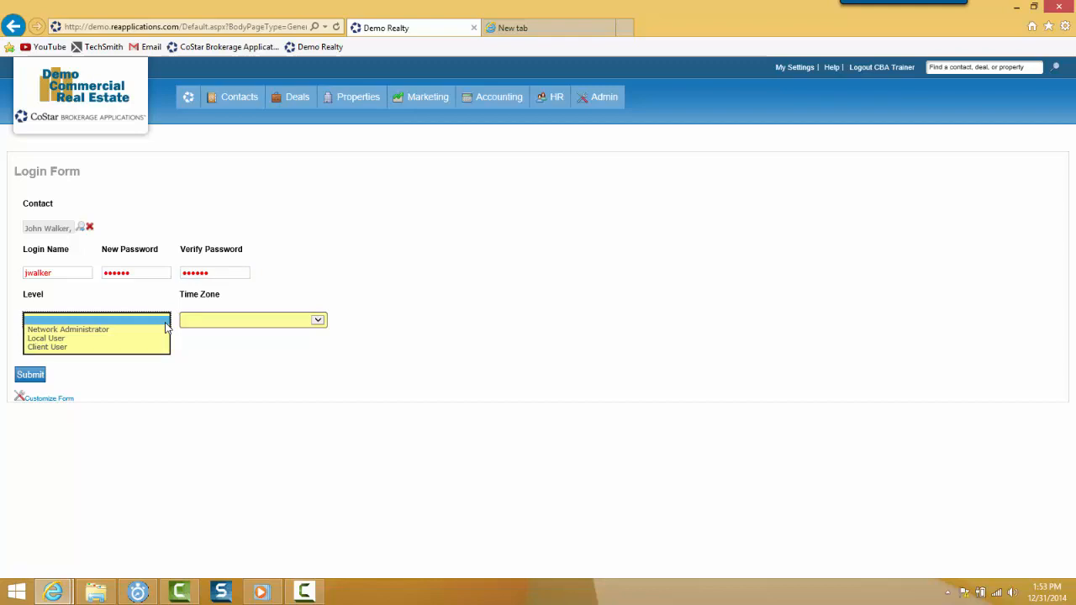
click(53, 340)
click(318, 321)
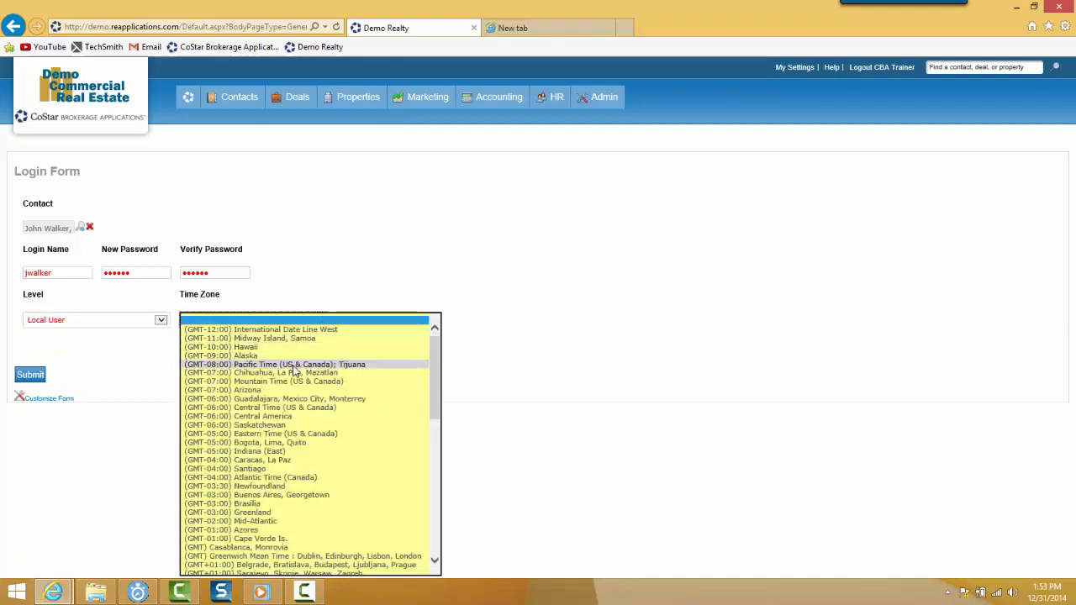
click(296, 365)
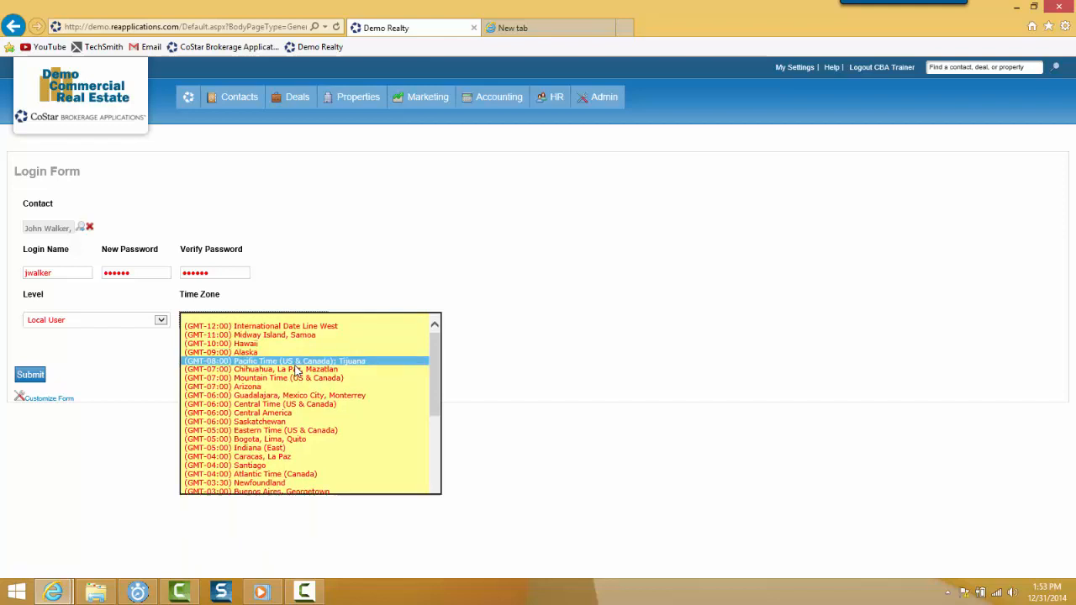
click(34, 375)
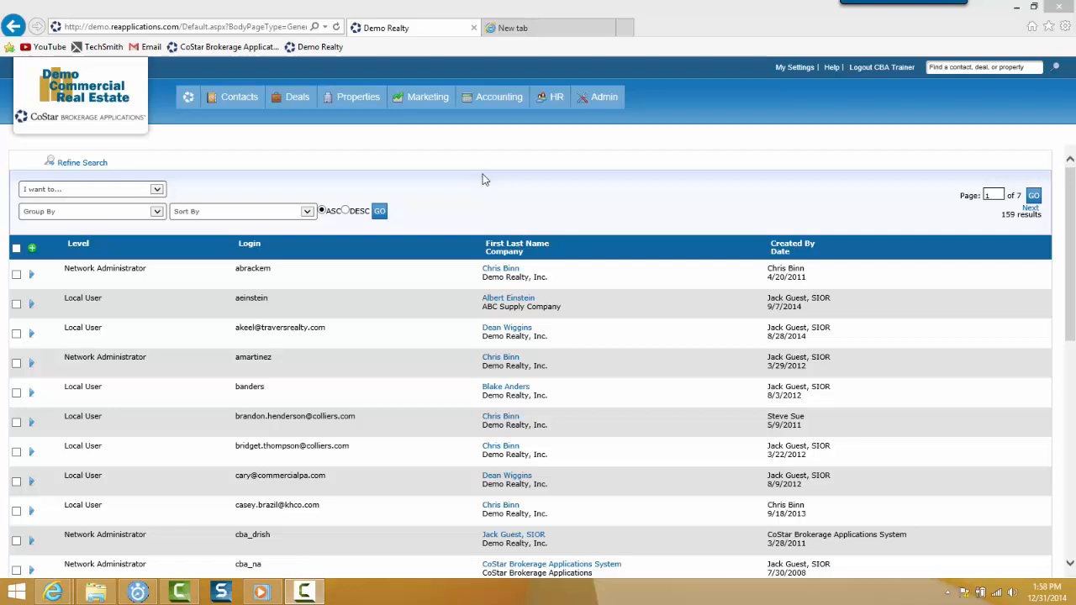
Filter the logins by the contact's last name and open the User Groups settings of the matching login
click(100, 168)
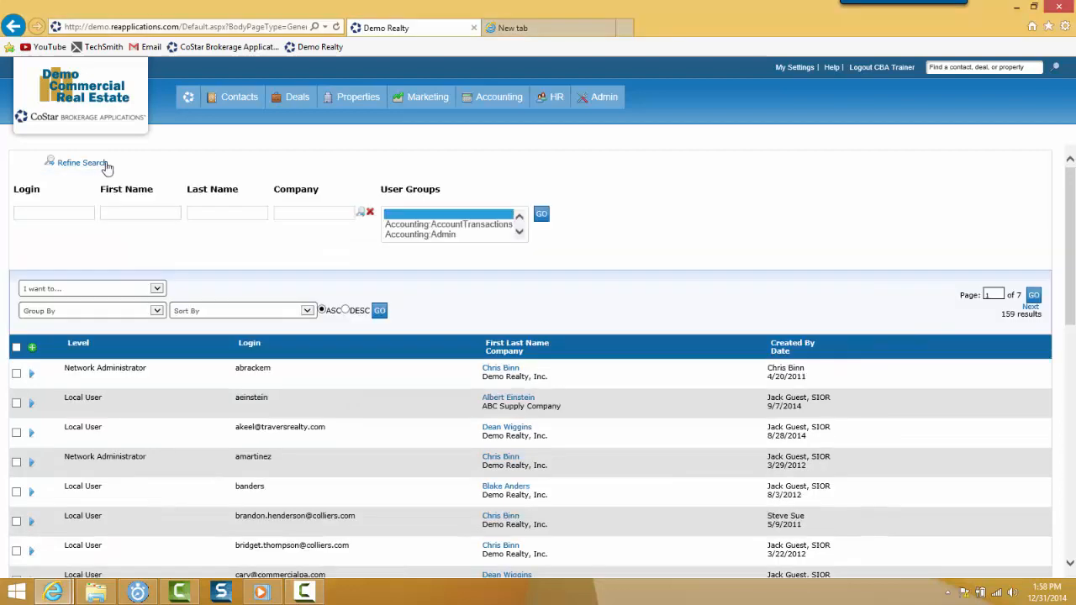
click(230, 211)
text(W)
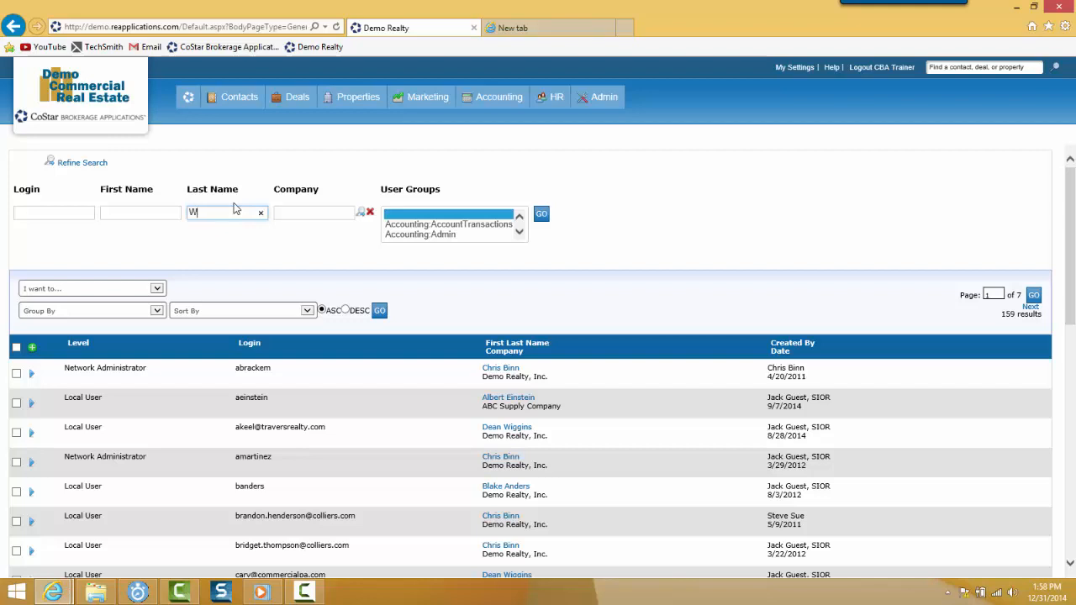
text(alker)
click(540, 216)
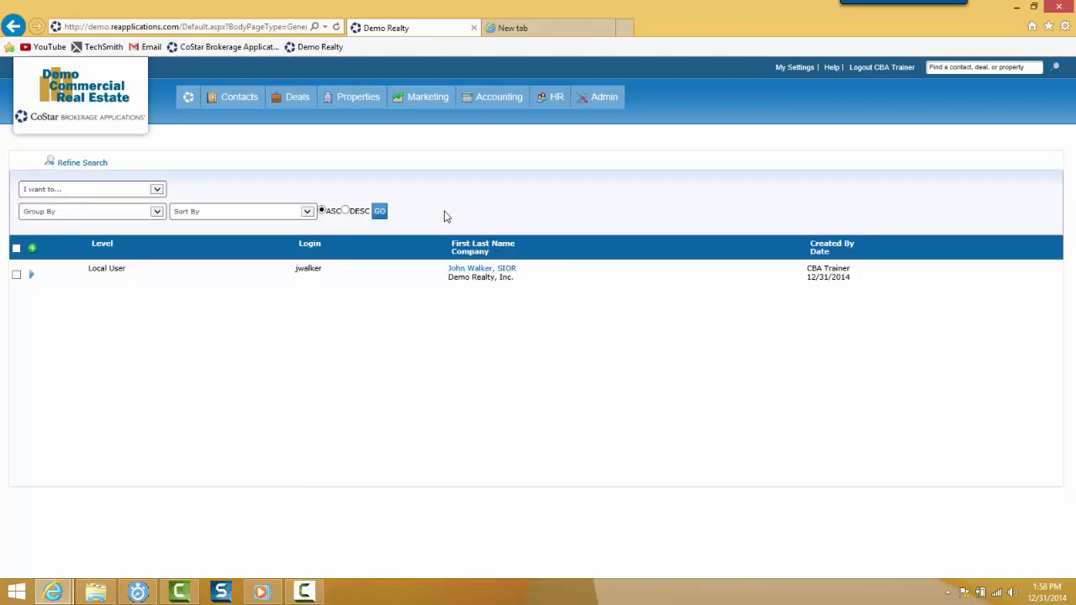
click(34, 276)
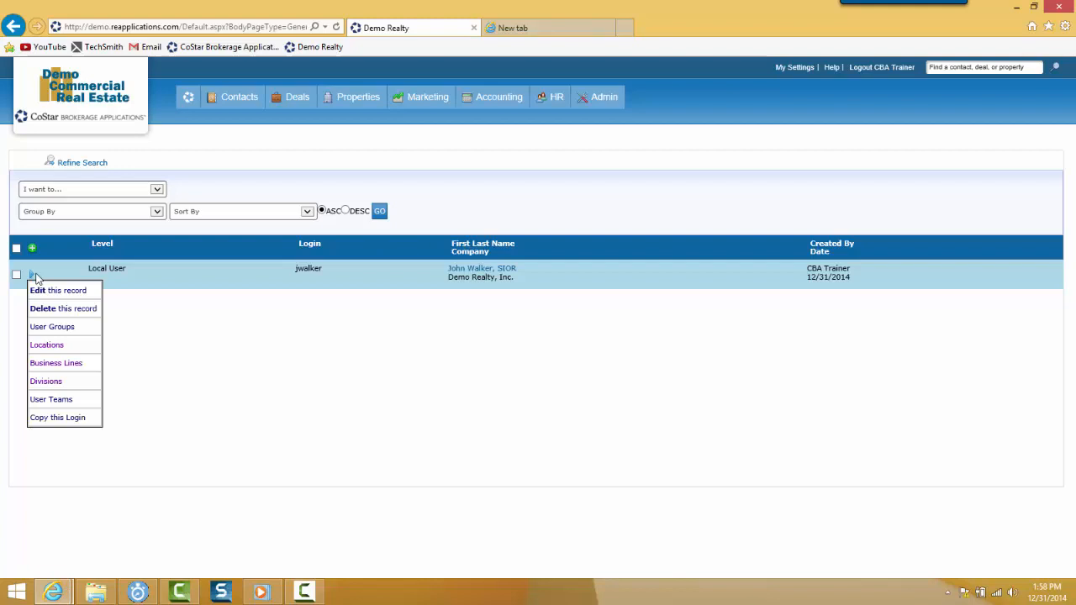
click(61, 333)
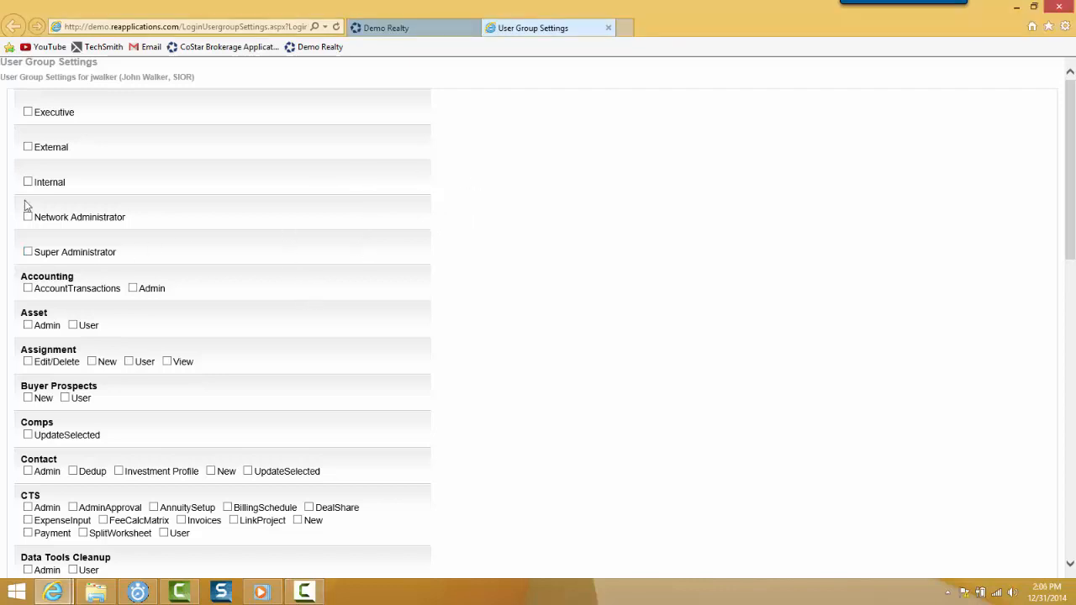
Grant the login the Internal user group and the Assignment New and User permissions
mouse_move(28, 184)
click(30, 185)
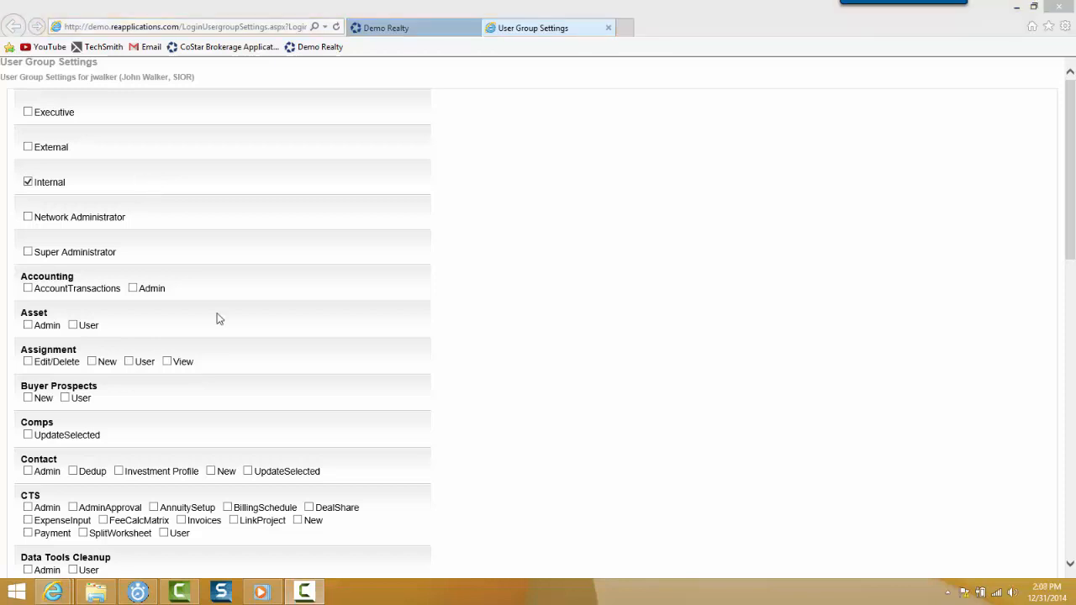
click(92, 361)
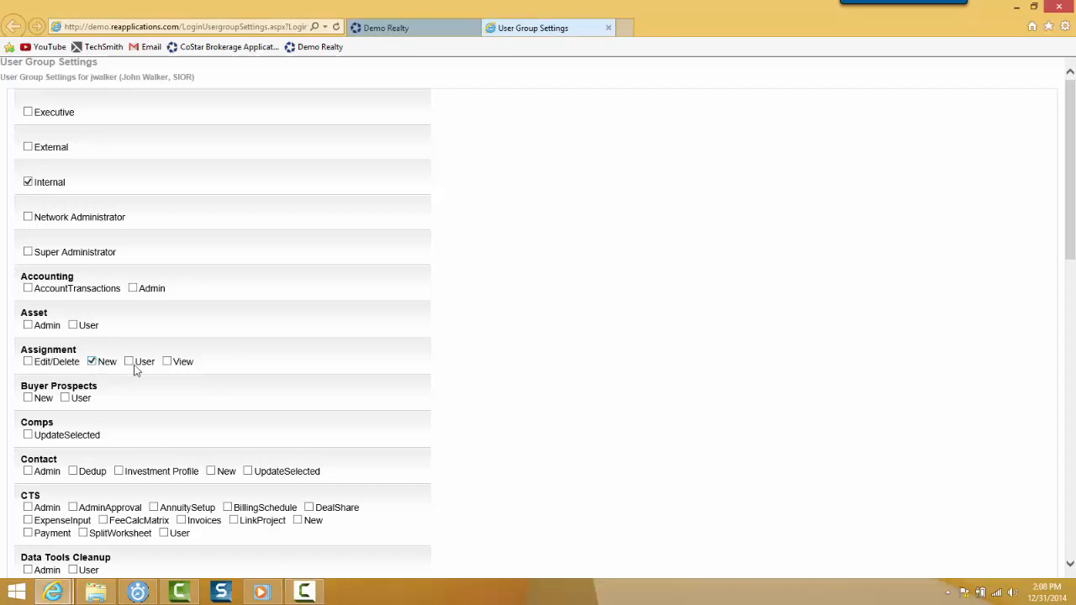
click(130, 363)
Enable the Buyer Prospects New and User permissions and the Comps UpdateSelected permission
scroll(173, 399, down, 2)
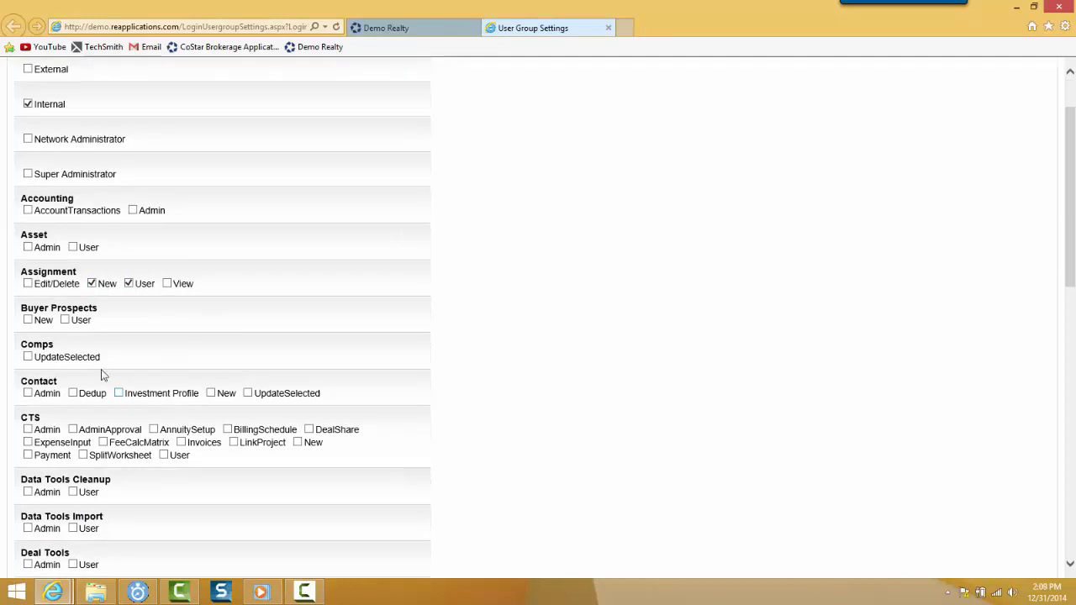
click(27, 320)
click(65, 321)
click(27, 357)
Enable Contact New and UpdateSelected, plus the CTS permissions FeeCalcMatrix, New and User
scroll(121, 365, down, 2)
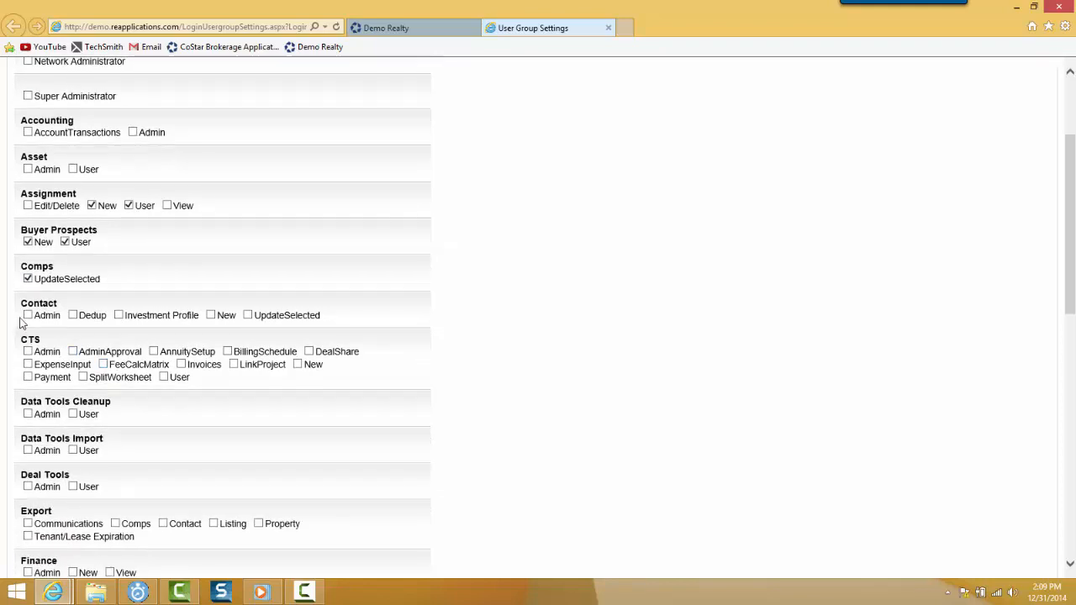
click(210, 315)
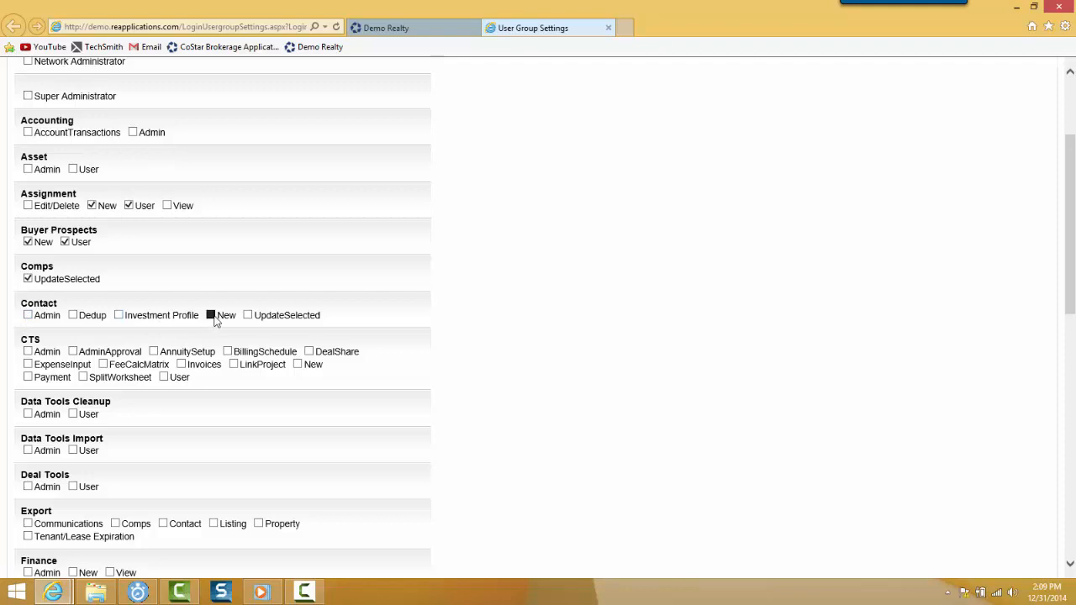
click(248, 315)
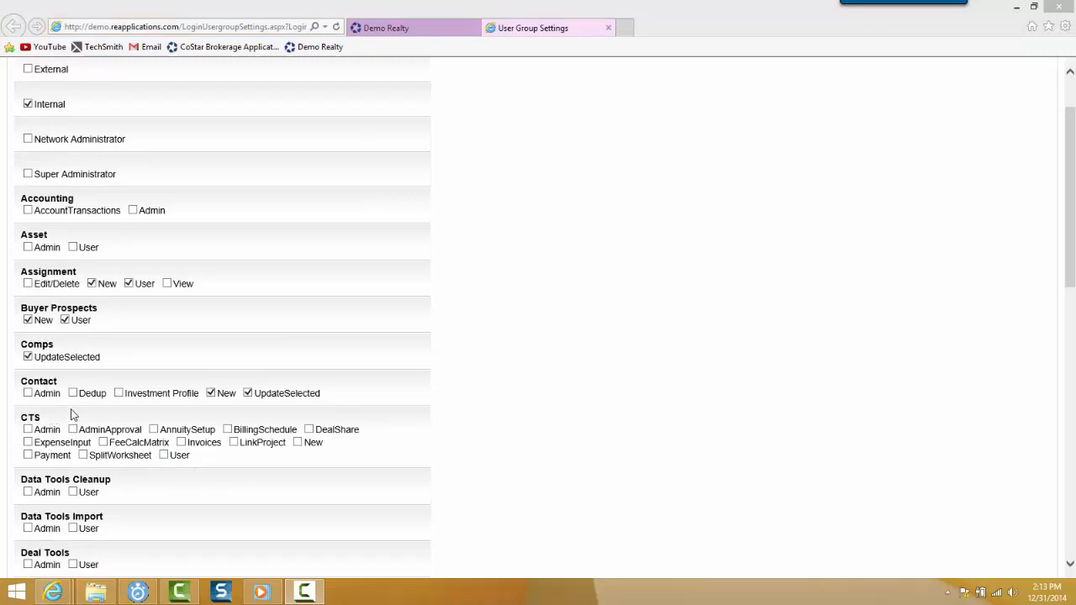
click(104, 444)
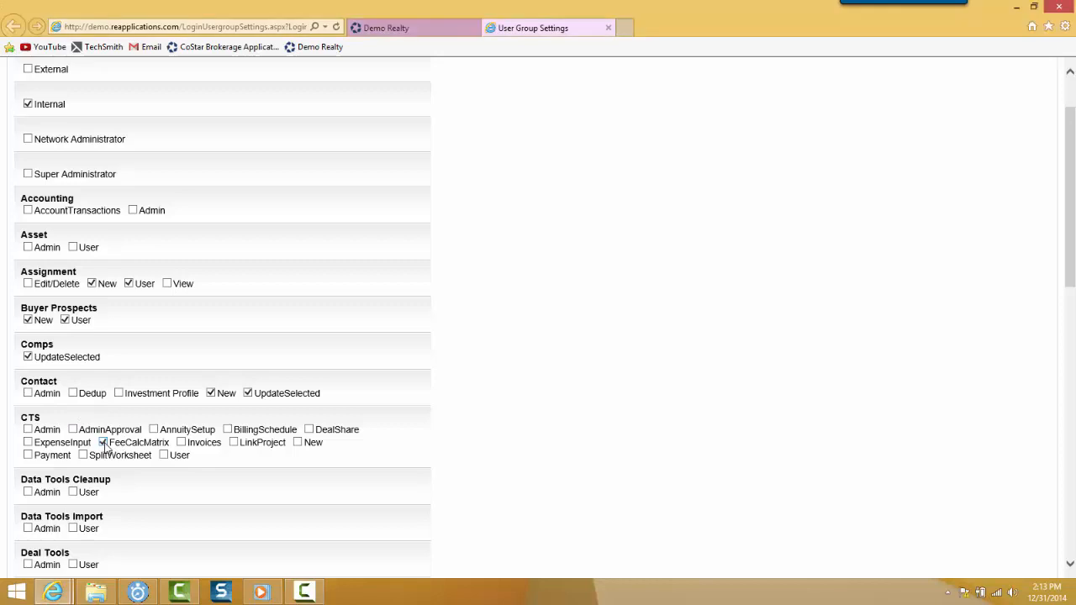
click(297, 443)
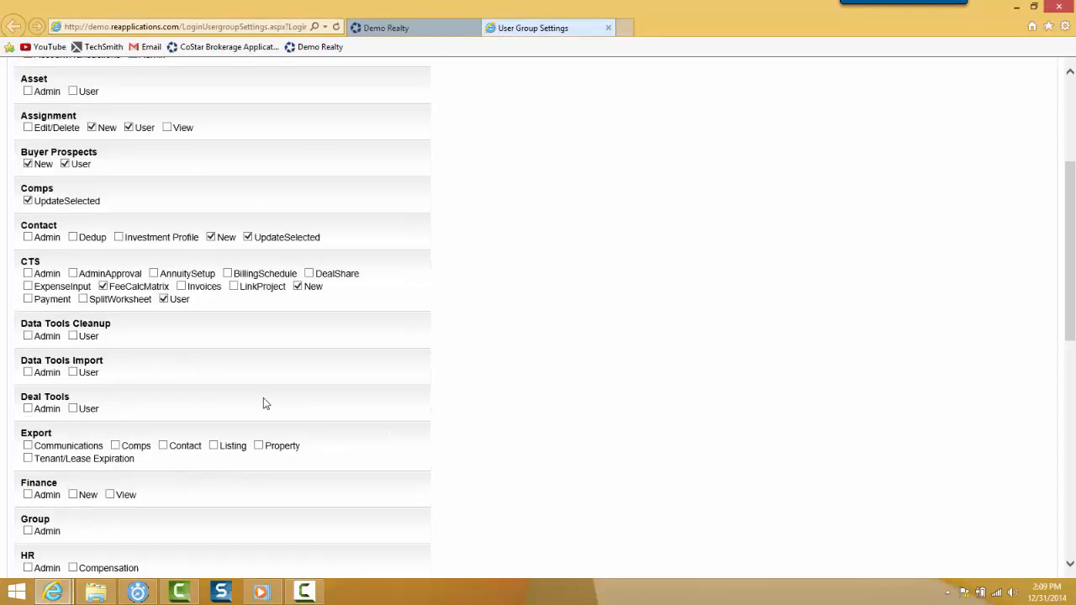
Enable all Export permissions: Communications, Comps, Contact, Listing, Property and Tenant/Lease Expiration
scroll(263, 398, down, 2)
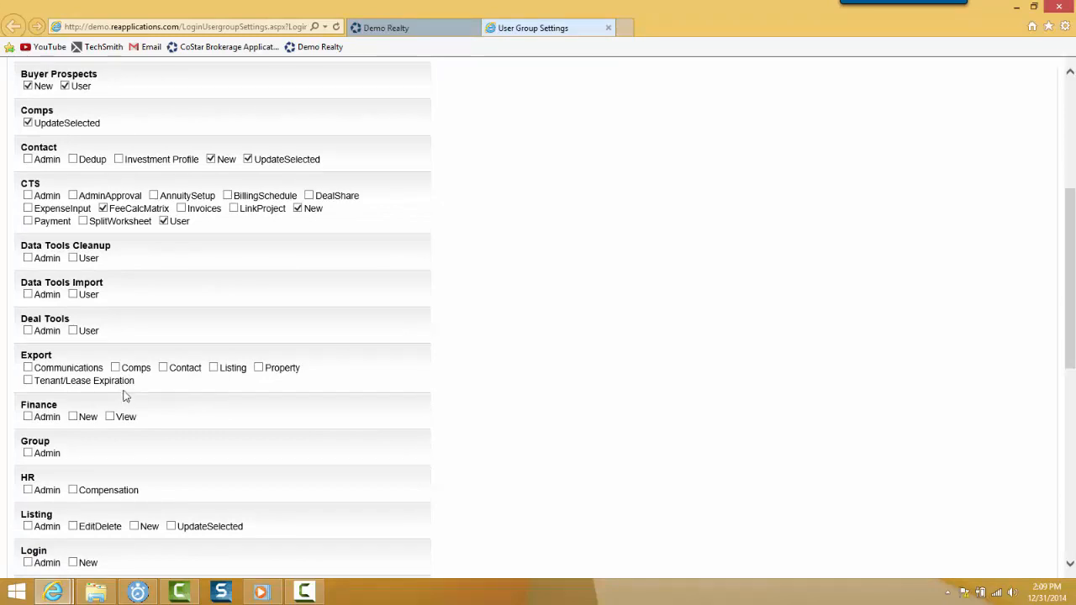
click(28, 380)
click(29, 368)
click(115, 368)
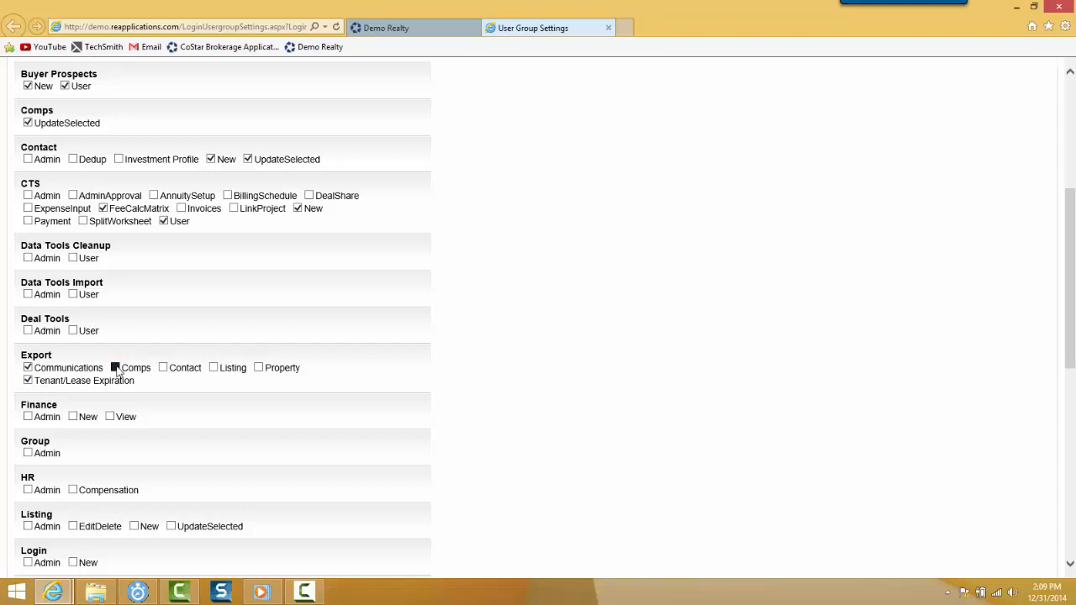
click(163, 368)
click(214, 367)
click(258, 367)
Enable the New and UpdateSelected permissions for Listing
scroll(381, 470, down, 2)
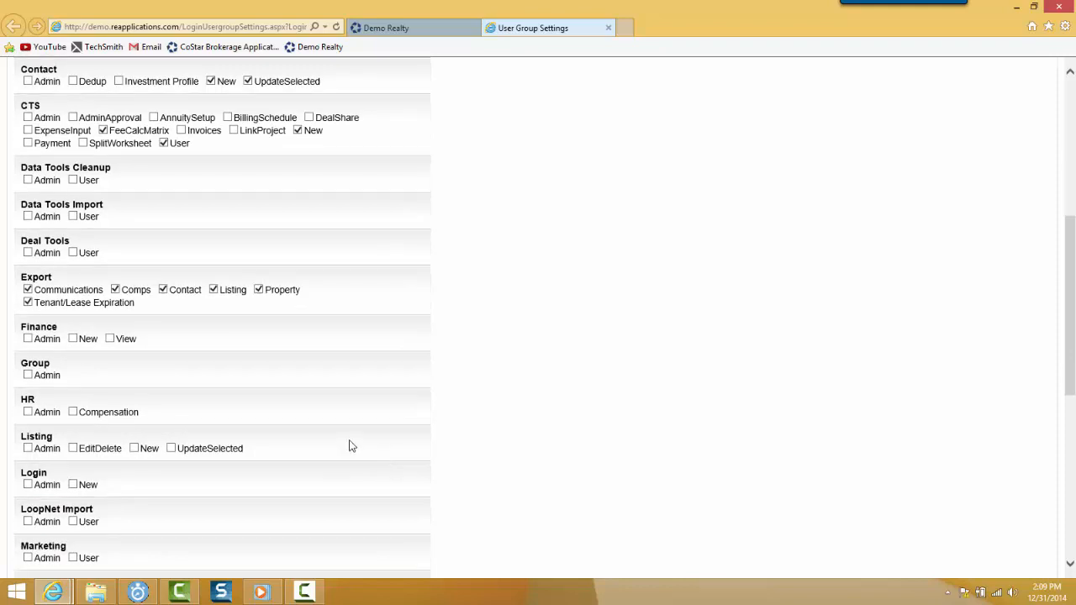
scroll(352, 446, down, 2)
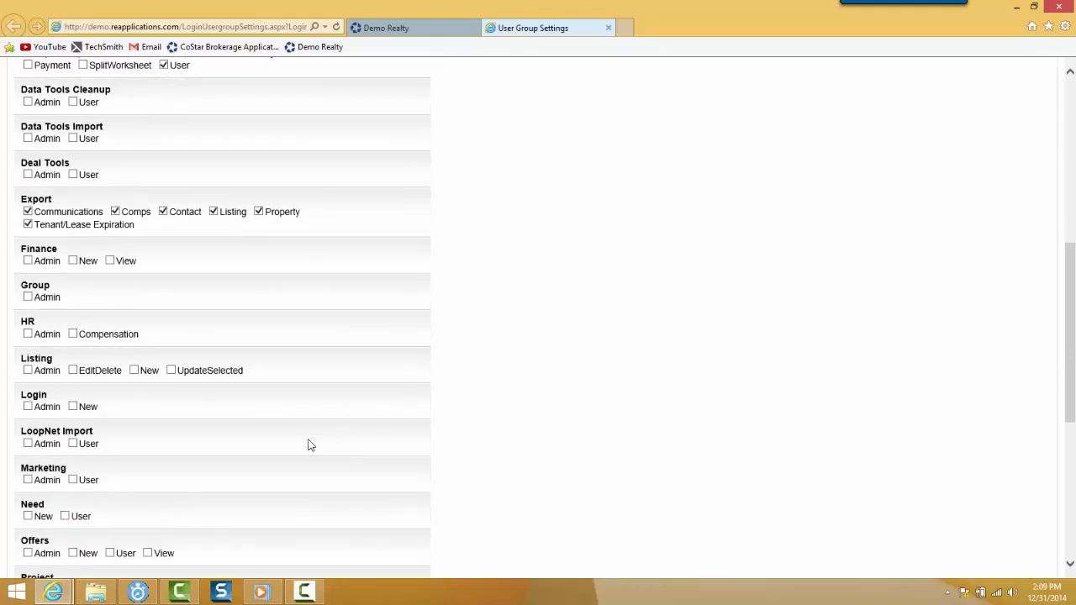
click(171, 370)
click(134, 371)
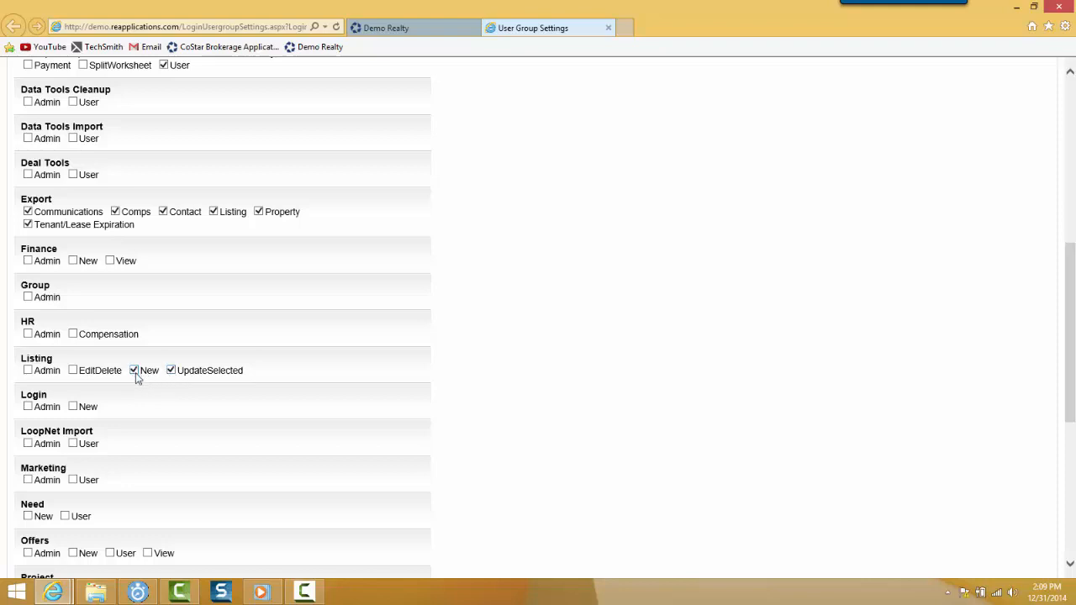
Enable the New and User permissions for each of Need, Offers and Project
scroll(190, 442, down, 1)
scroll(191, 437, down, 6)
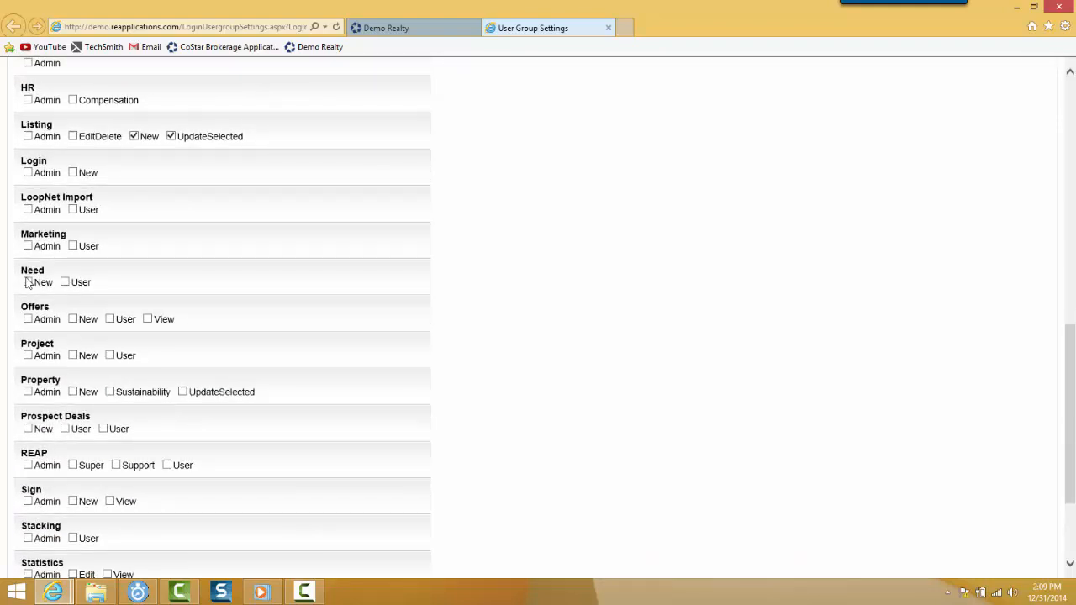
click(28, 283)
click(64, 282)
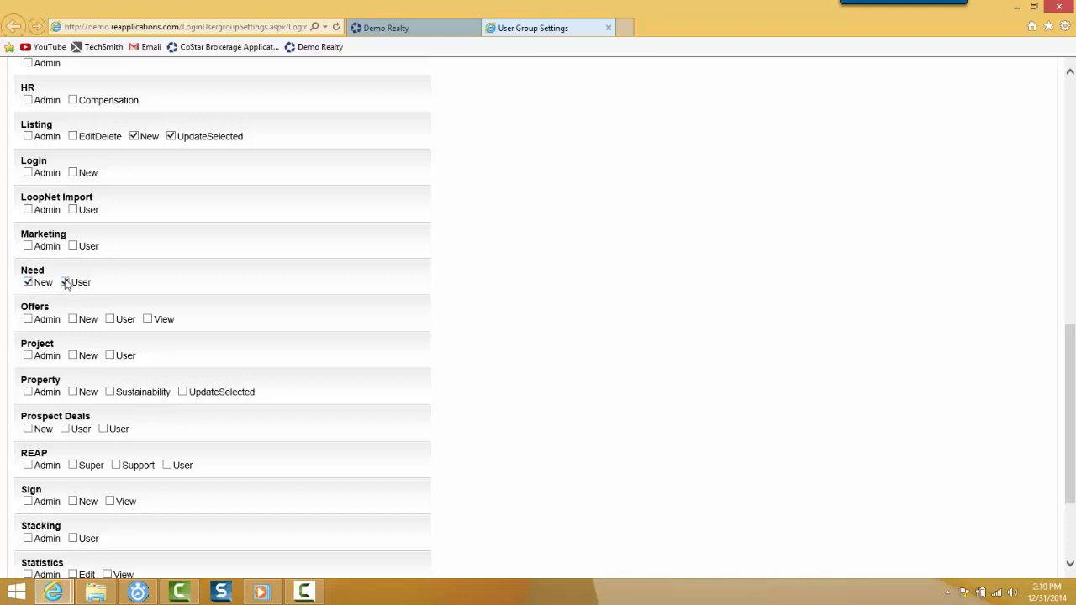
click(73, 320)
click(109, 322)
click(73, 356)
click(110, 355)
Enable the Property permissions New, Sustainability and UpdateSelected
scroll(141, 367, down, 1)
scroll(141, 368, down, 1)
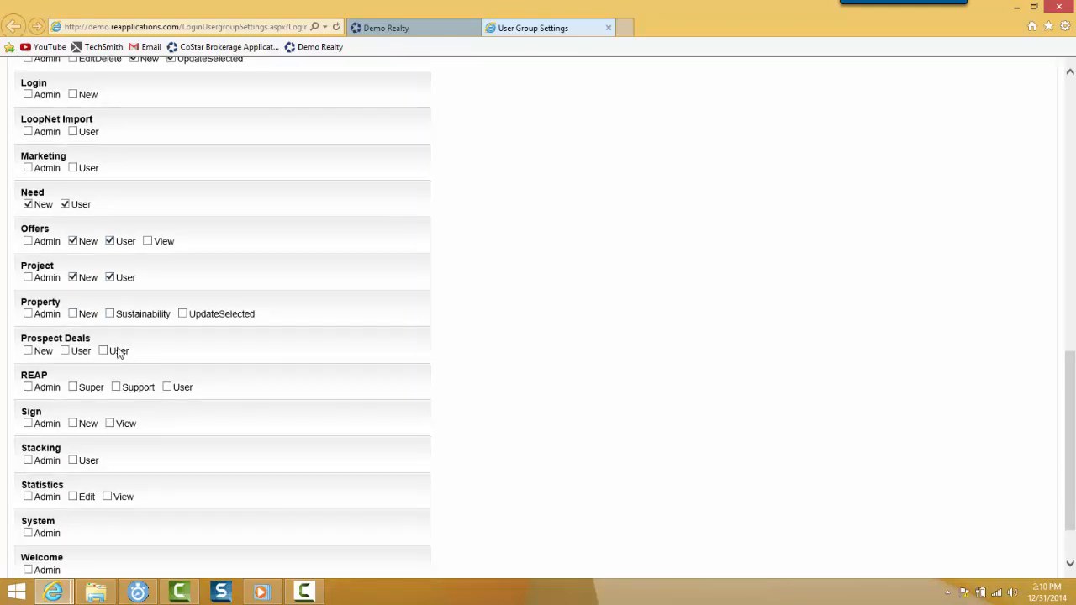
click(73, 313)
click(109, 314)
click(182, 314)
Enable Prospect Deals New and the first User option, Sign New and Stacking User, and save the user group settings
scroll(175, 361, down, 2)
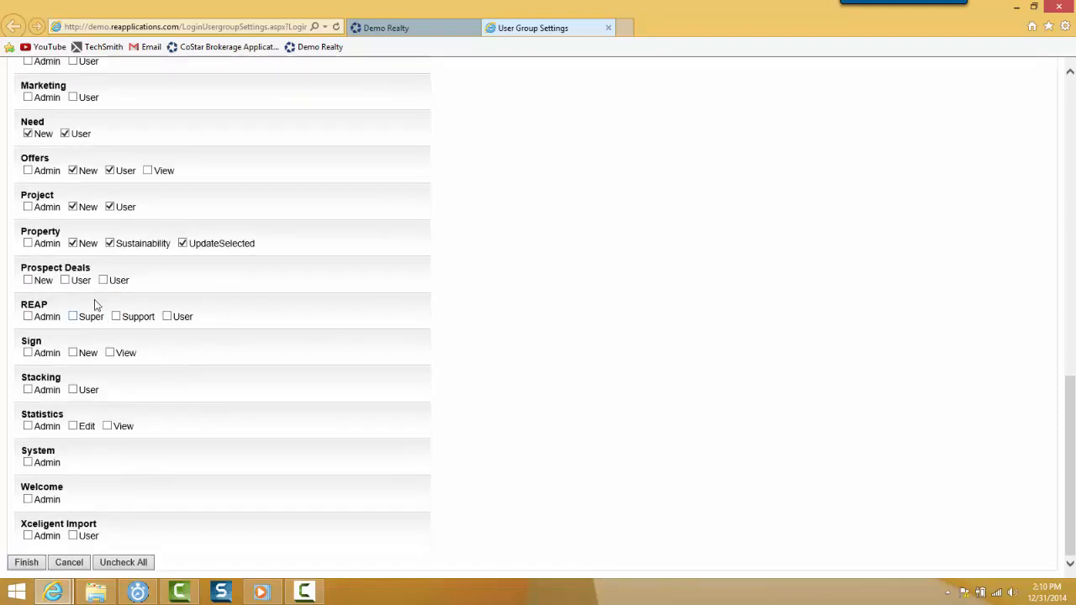
click(65, 280)
click(28, 281)
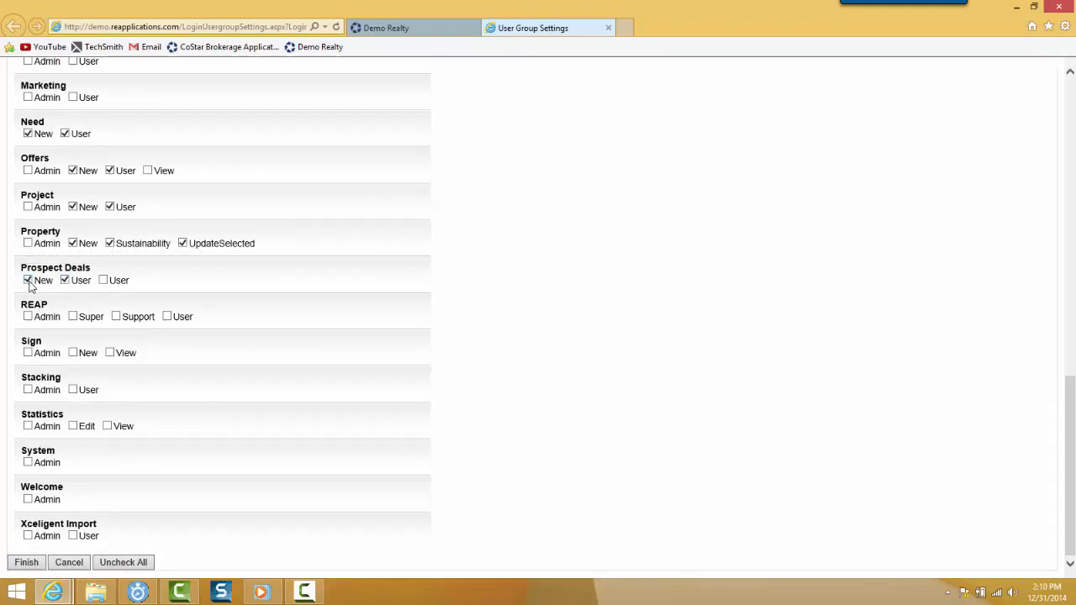
click(74, 354)
click(74, 390)
click(28, 562)
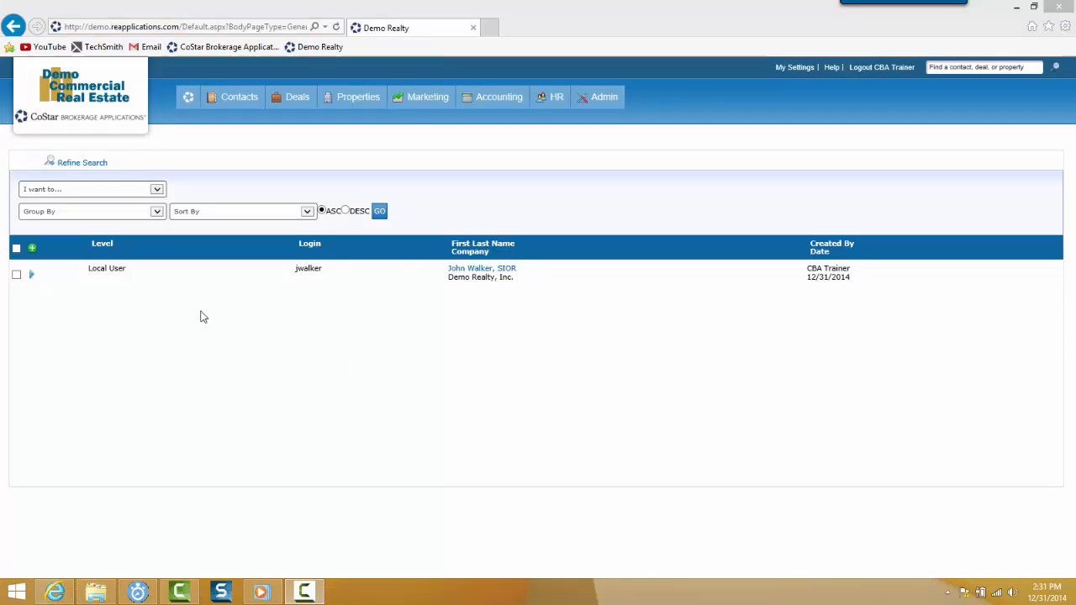
Open the list of actions for the new local user's login record
click(33, 275)
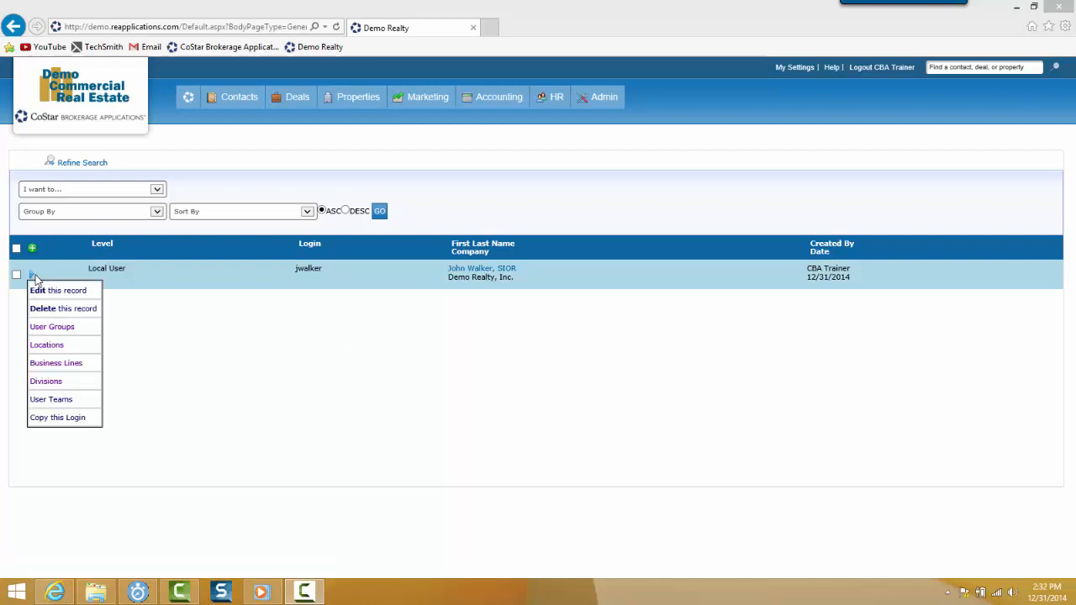